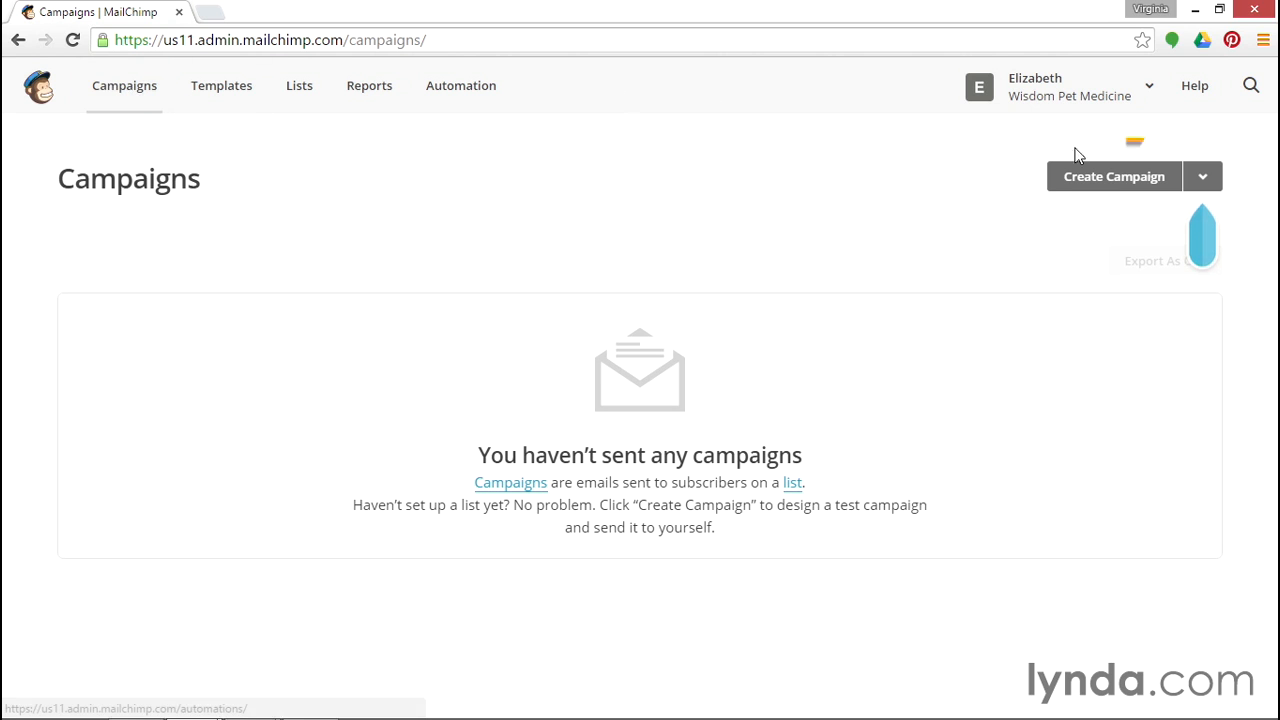
Create a new regular campaign sent to the entire Wisdom Pets Newsletter list and move on to setup.
left_click(1124, 182)
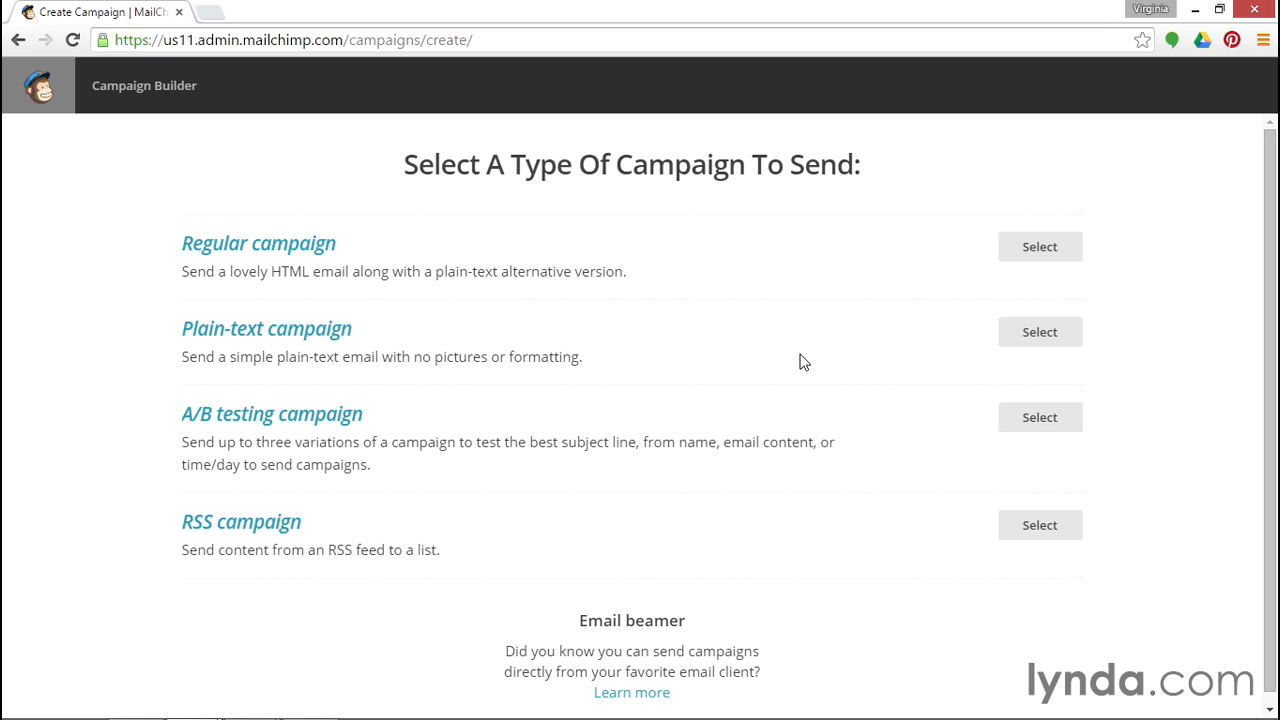
left_click(1045, 252)
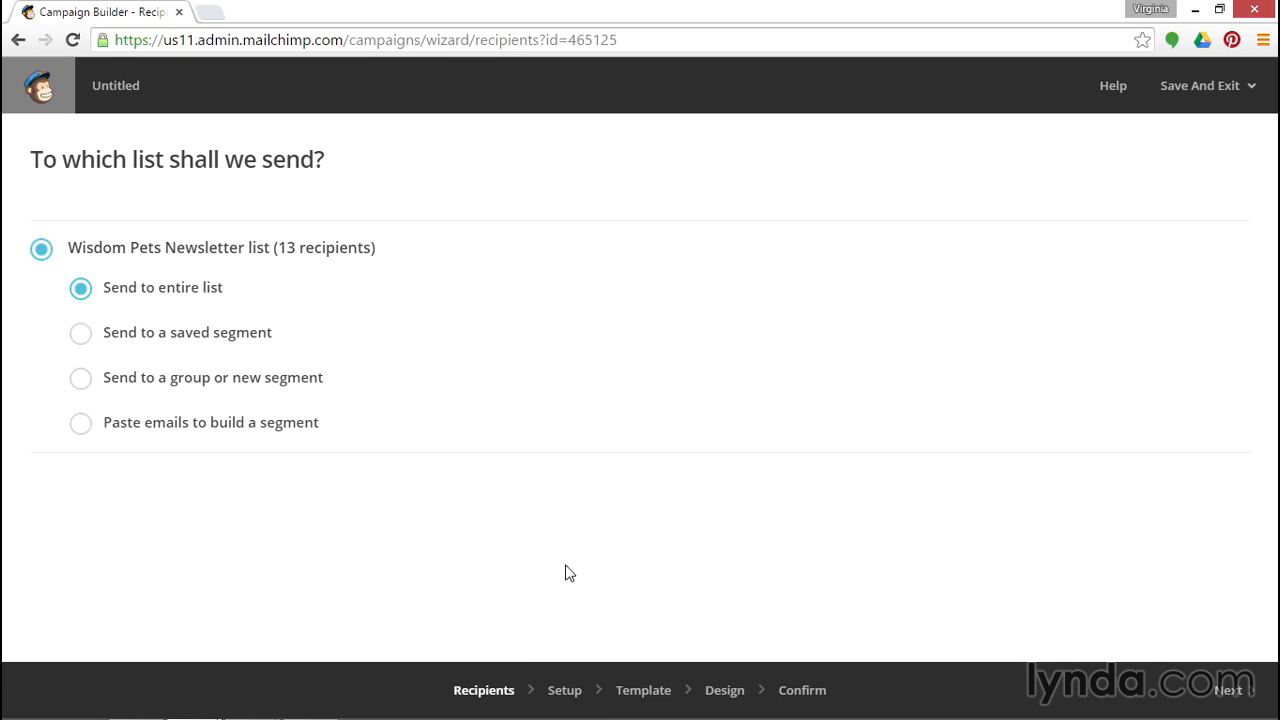
left_click(576, 681)
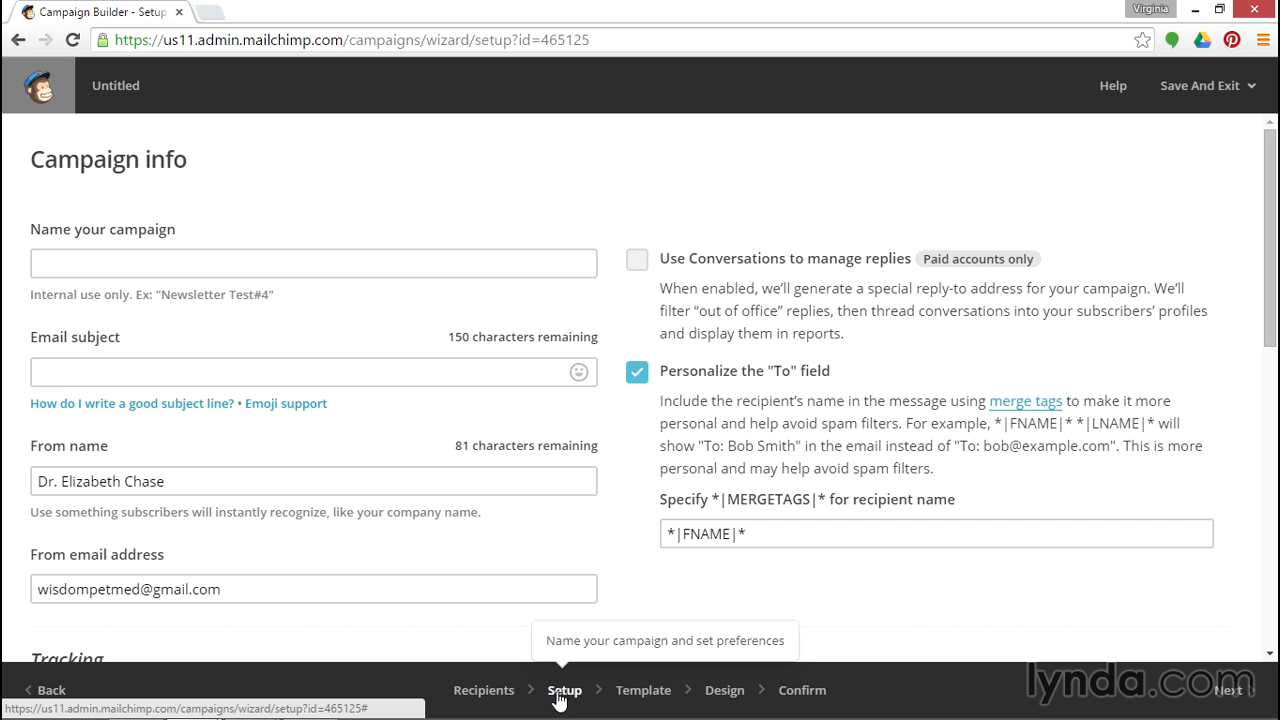
Name the campaign Newsletter October - vaccination event.
left_click(406, 260)
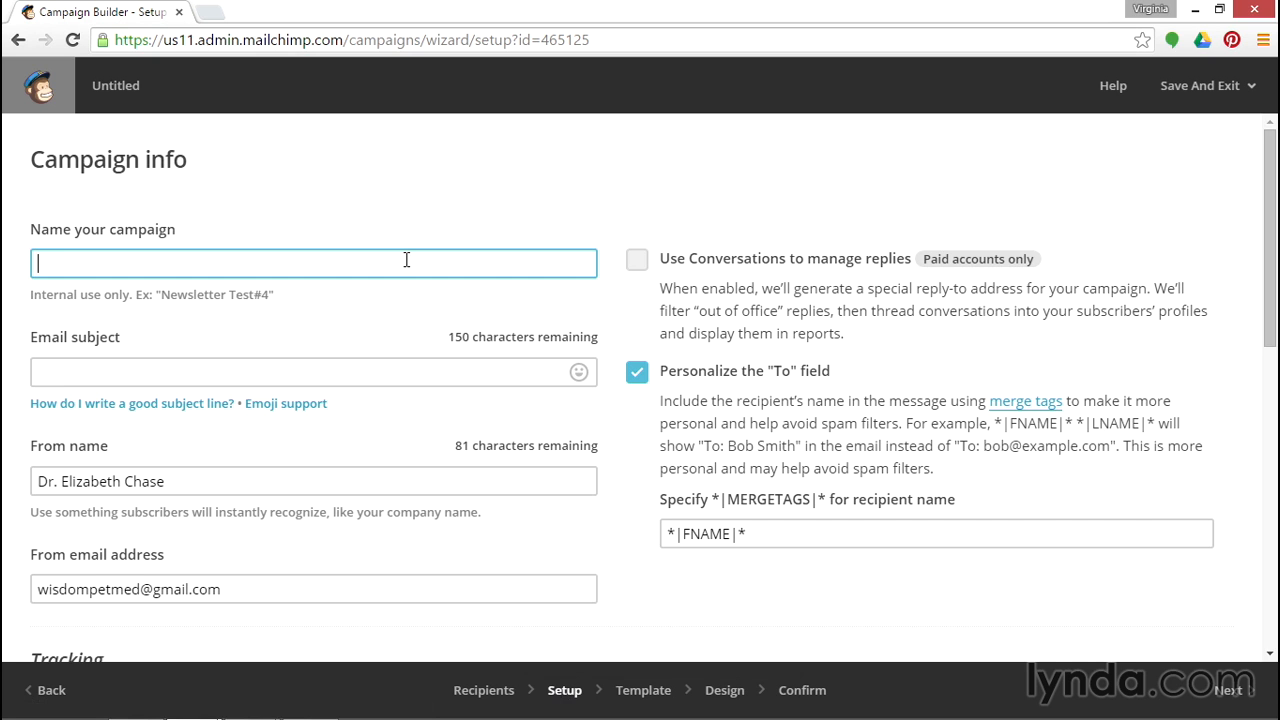
type("Newsletter October - vaccination event")
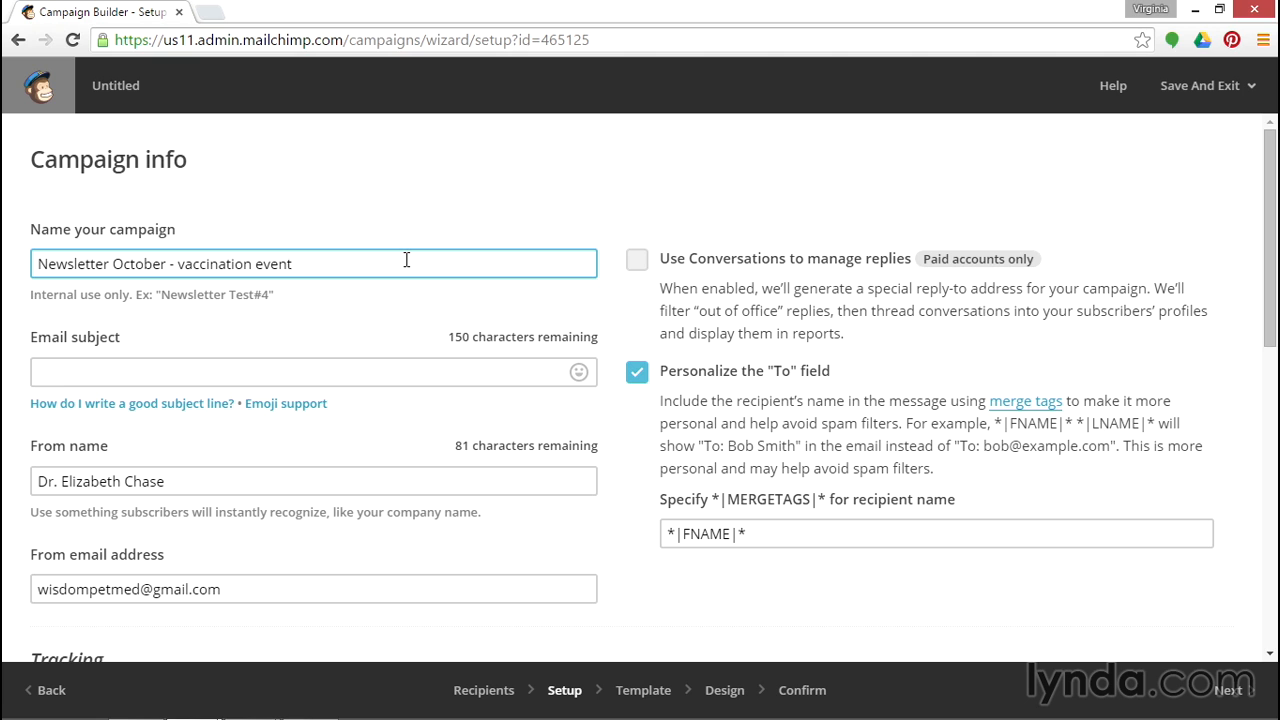
Enter the email subject Wisdom Pets Newsletter - October Vaccination Event.
left_click(370, 373)
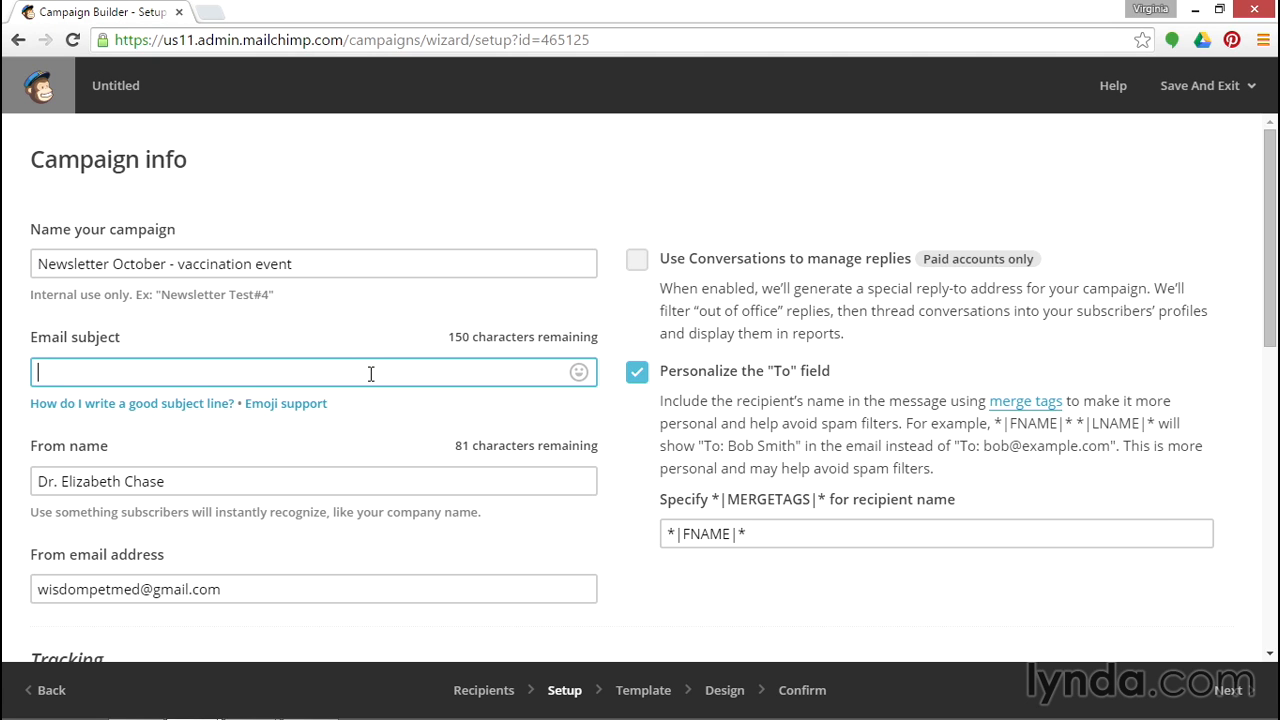
type("Wisdom Pets Newsletter - ")
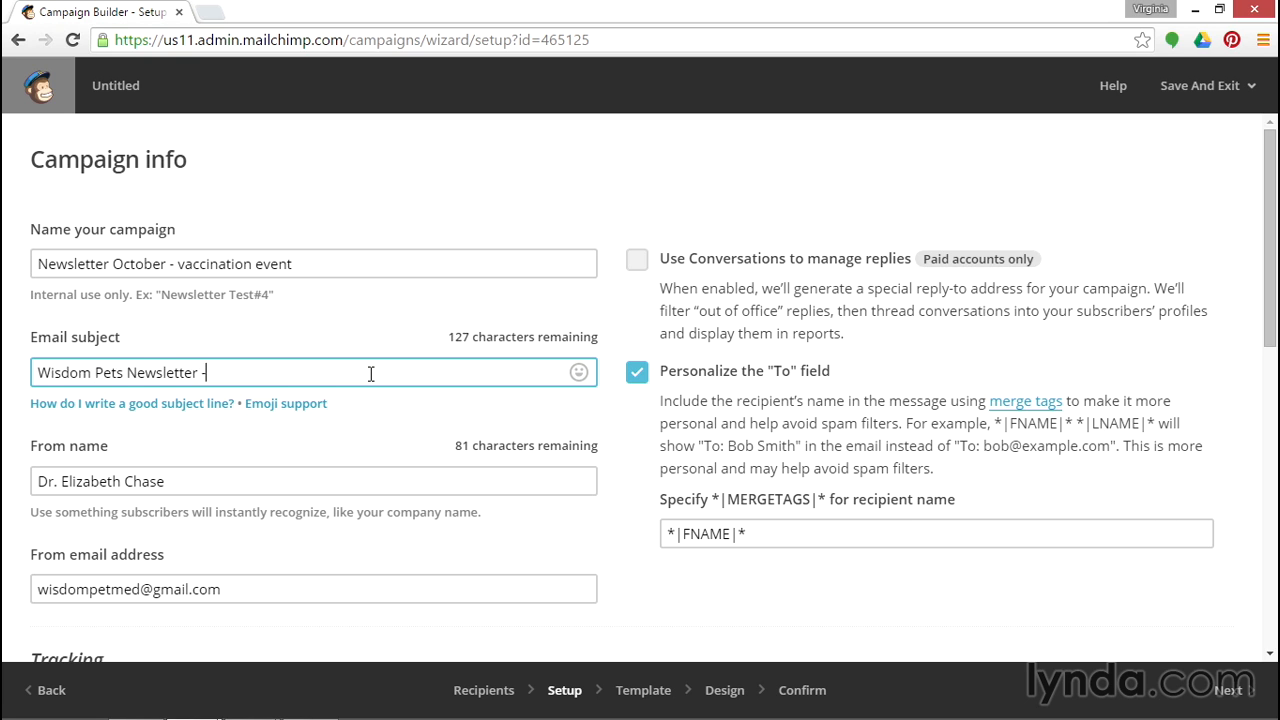
type("October Vaccinat")
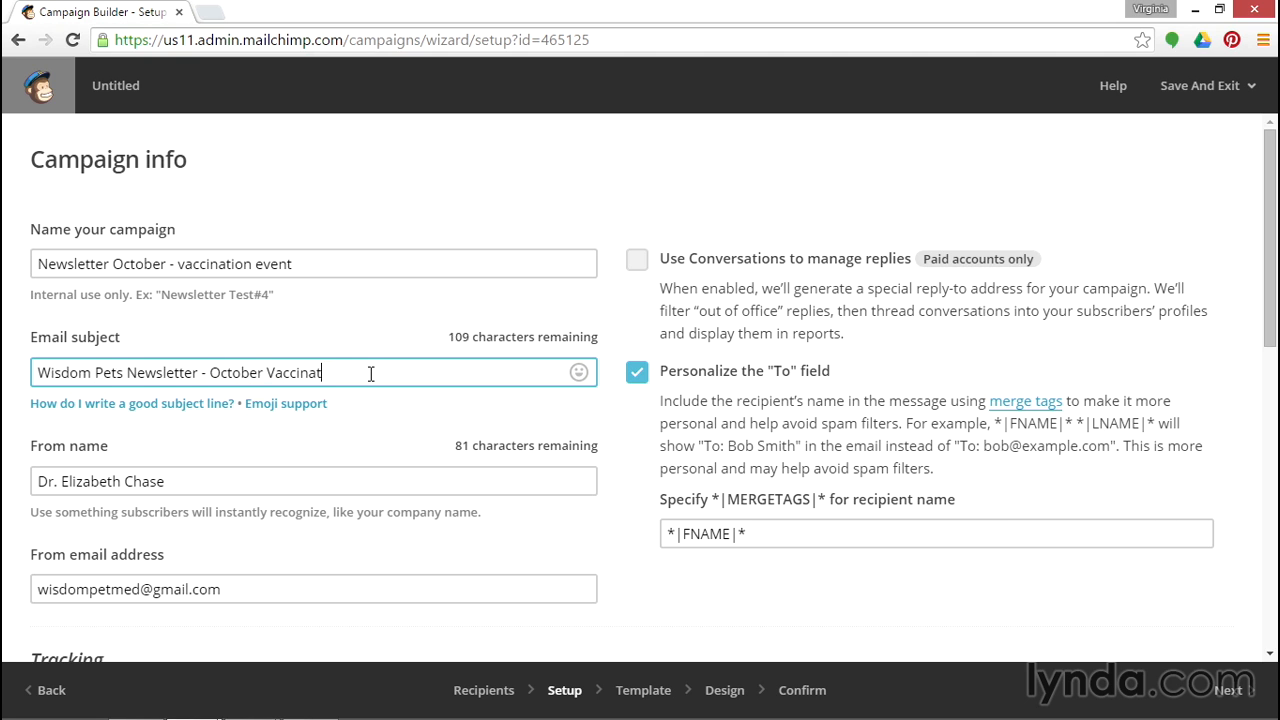
type("ion Event")
Append a dog emoji to the end of the email subject.
left_click(577, 376)
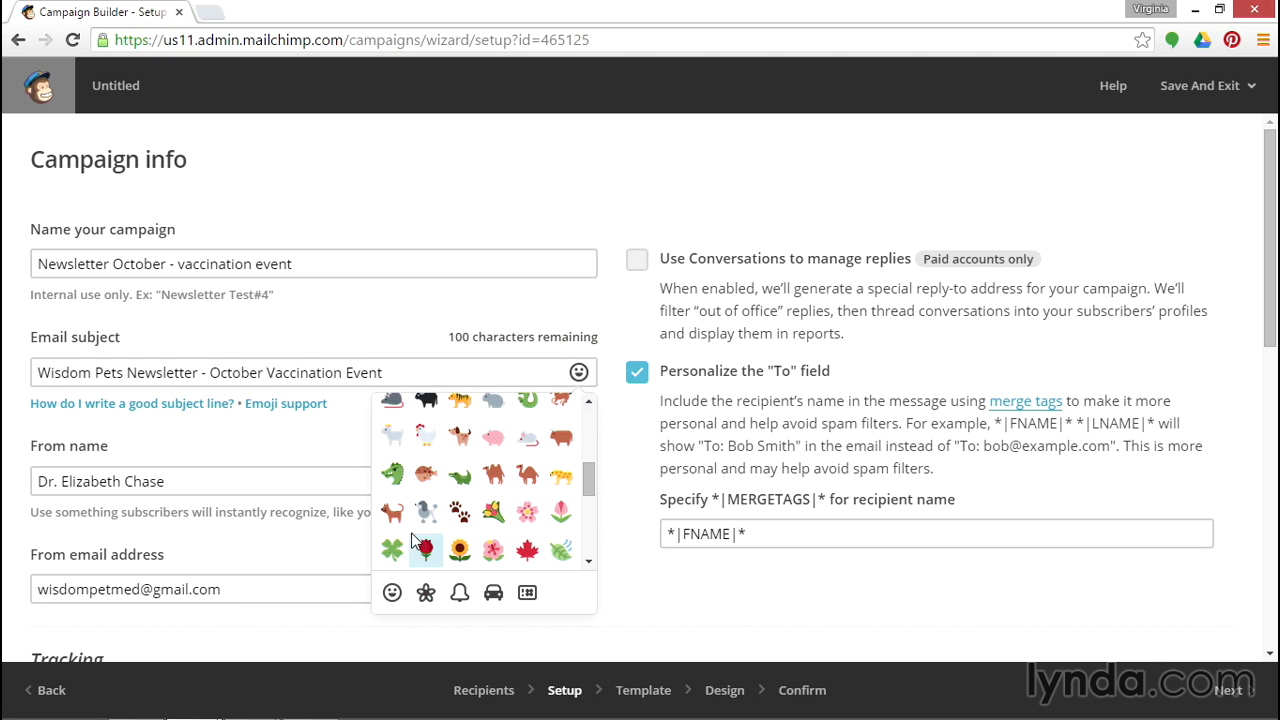
left_click(392, 512)
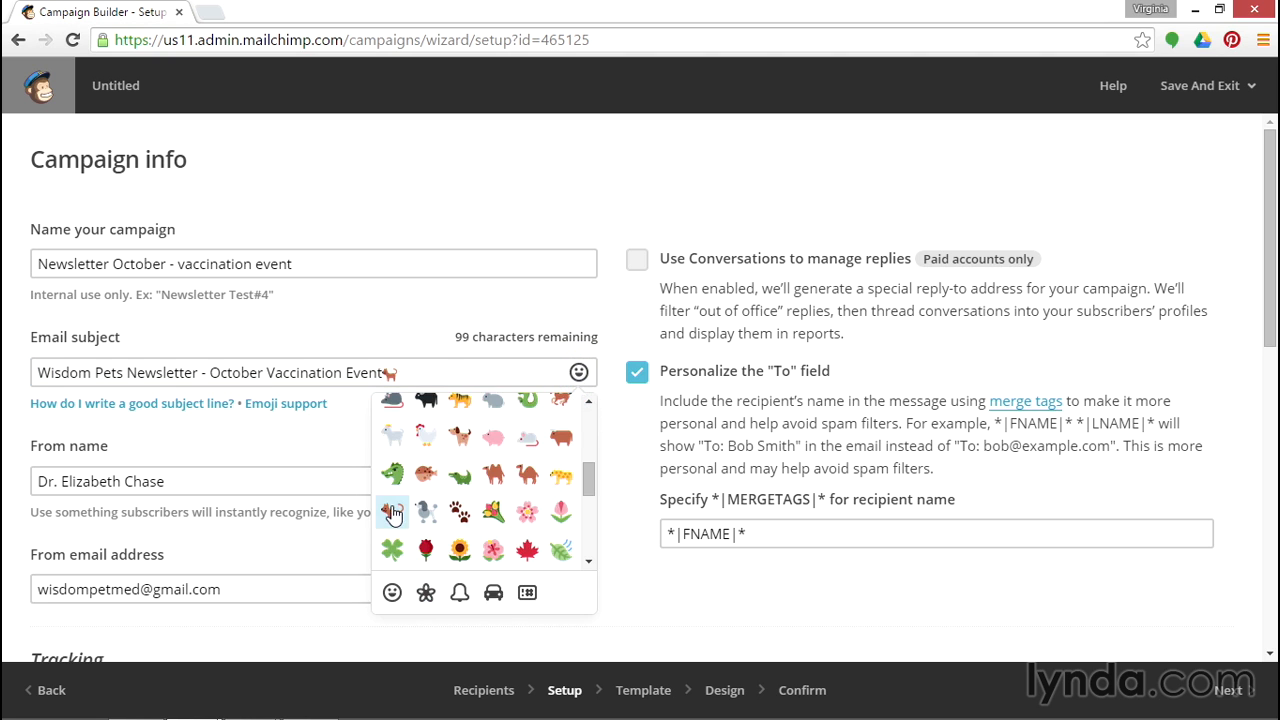
left_click(394, 370)
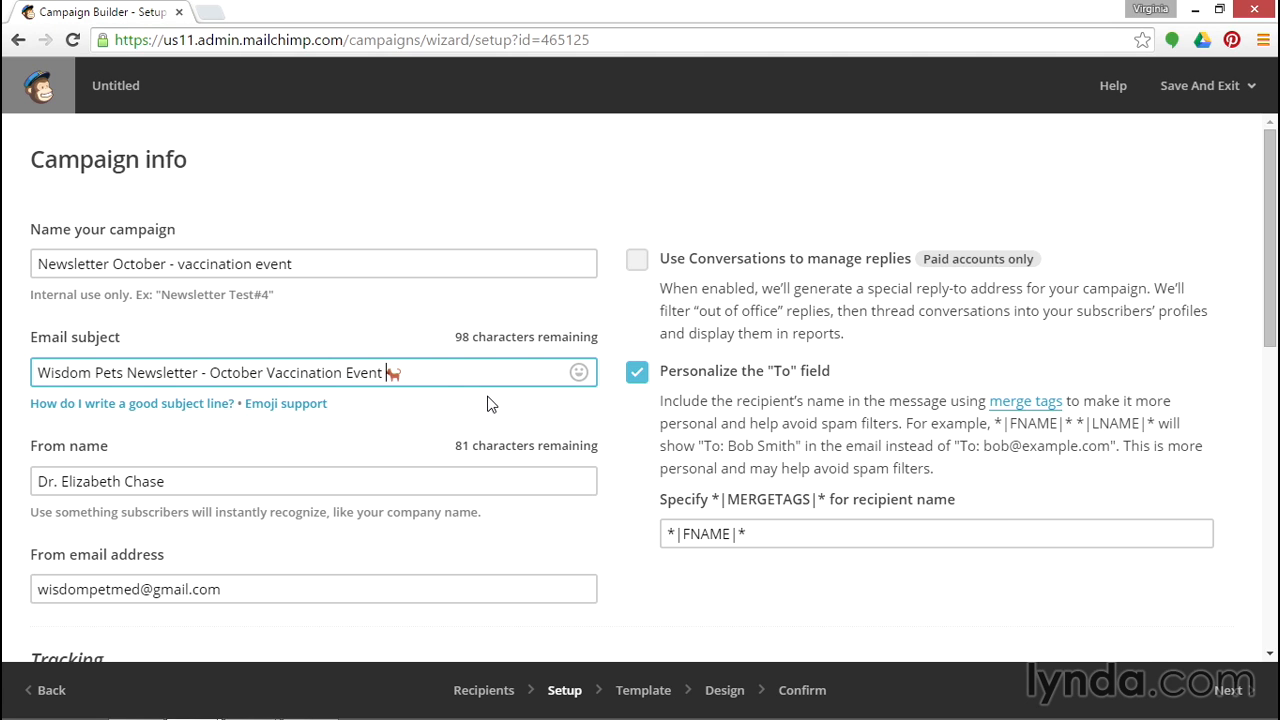
Turn on Google Analytics link tracking for the campaign.
left_click(372, 481)
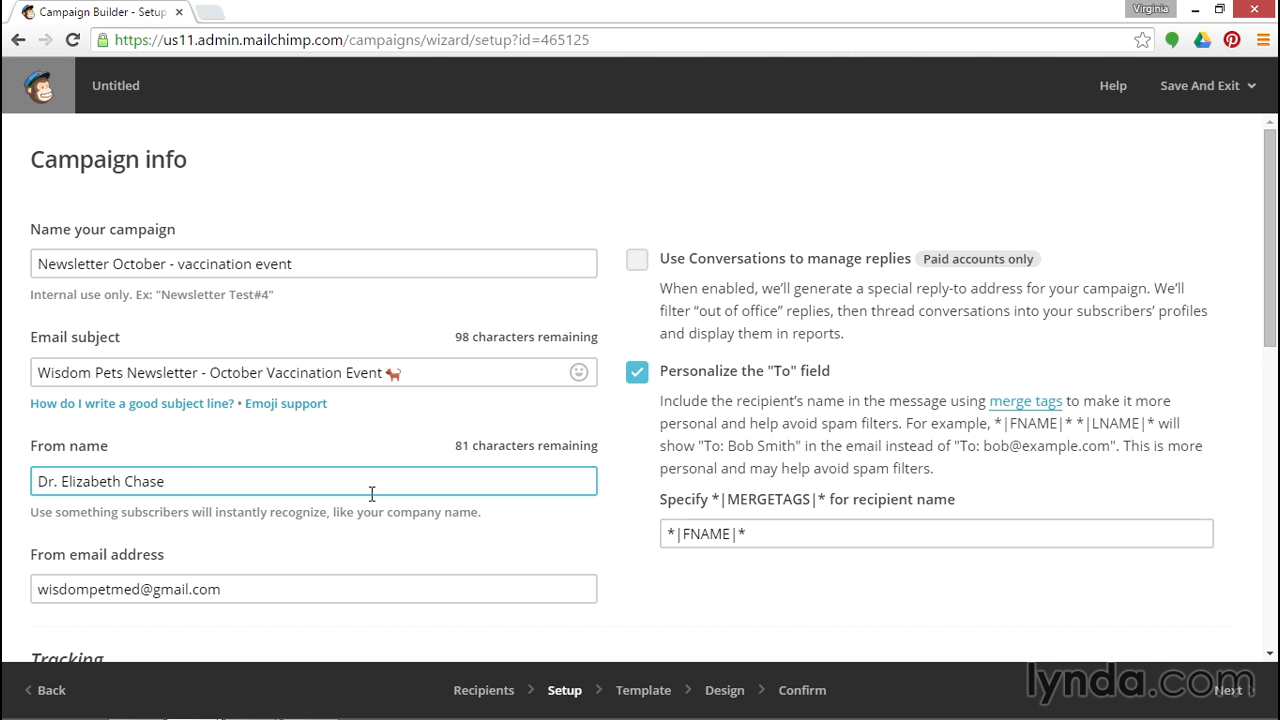
scroll(455, 475, "down", 4)
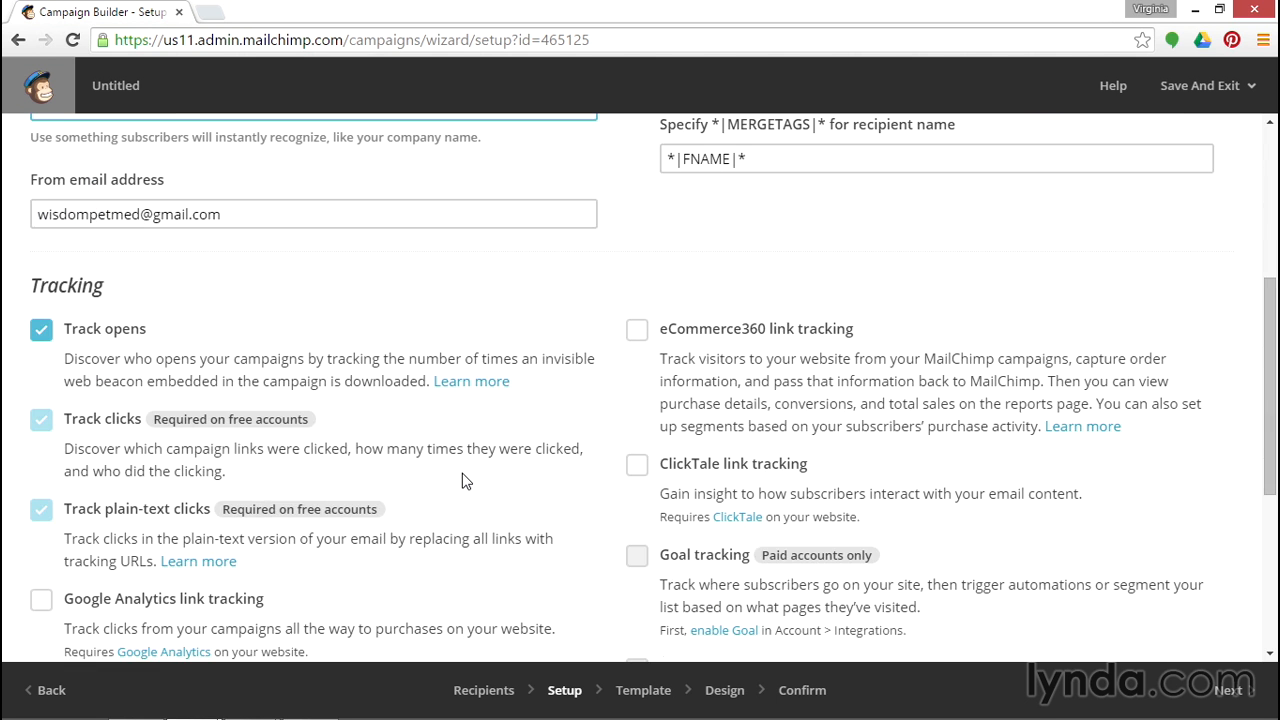
scroll(463, 481, "up", 2)
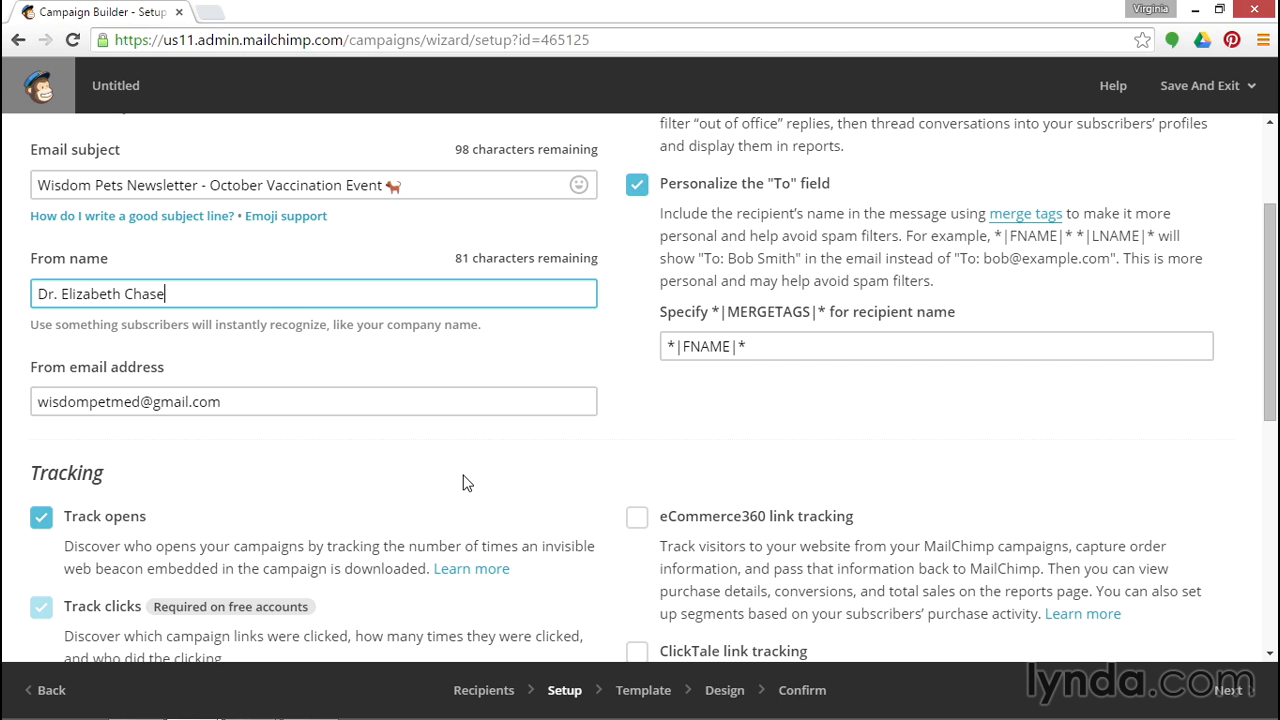
scroll(466, 484, "down", 3)
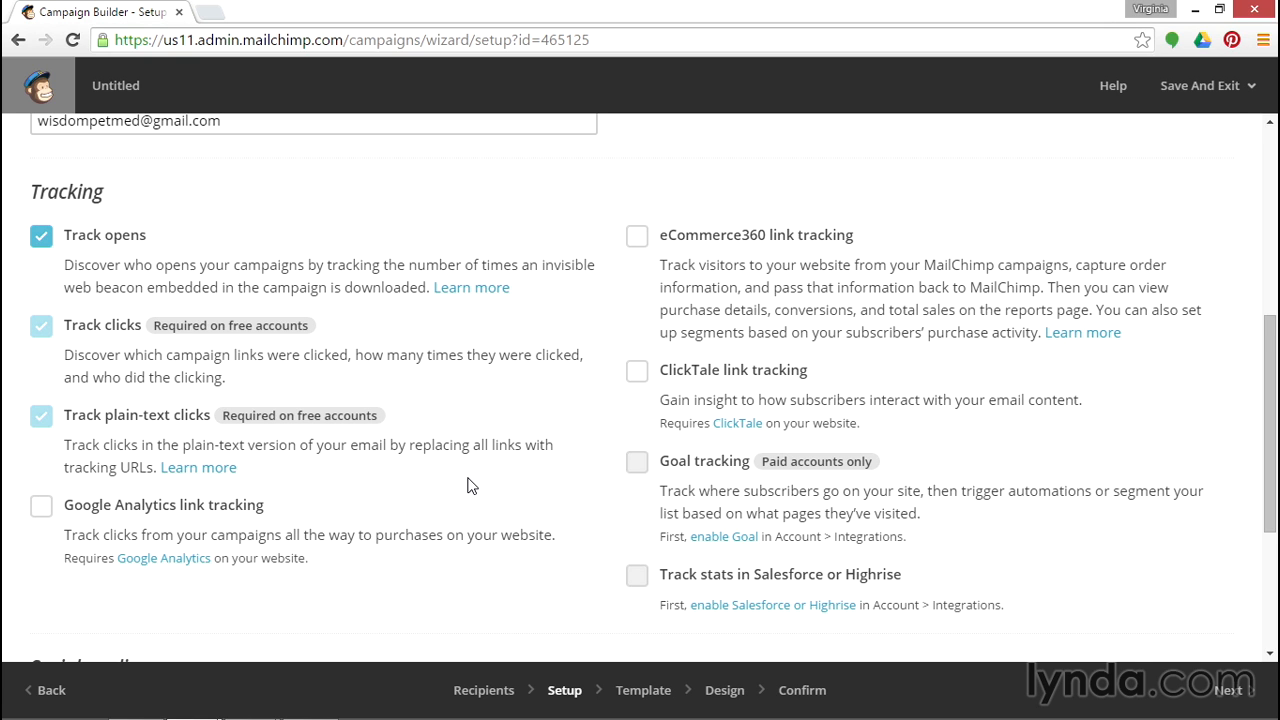
left_click(205, 507)
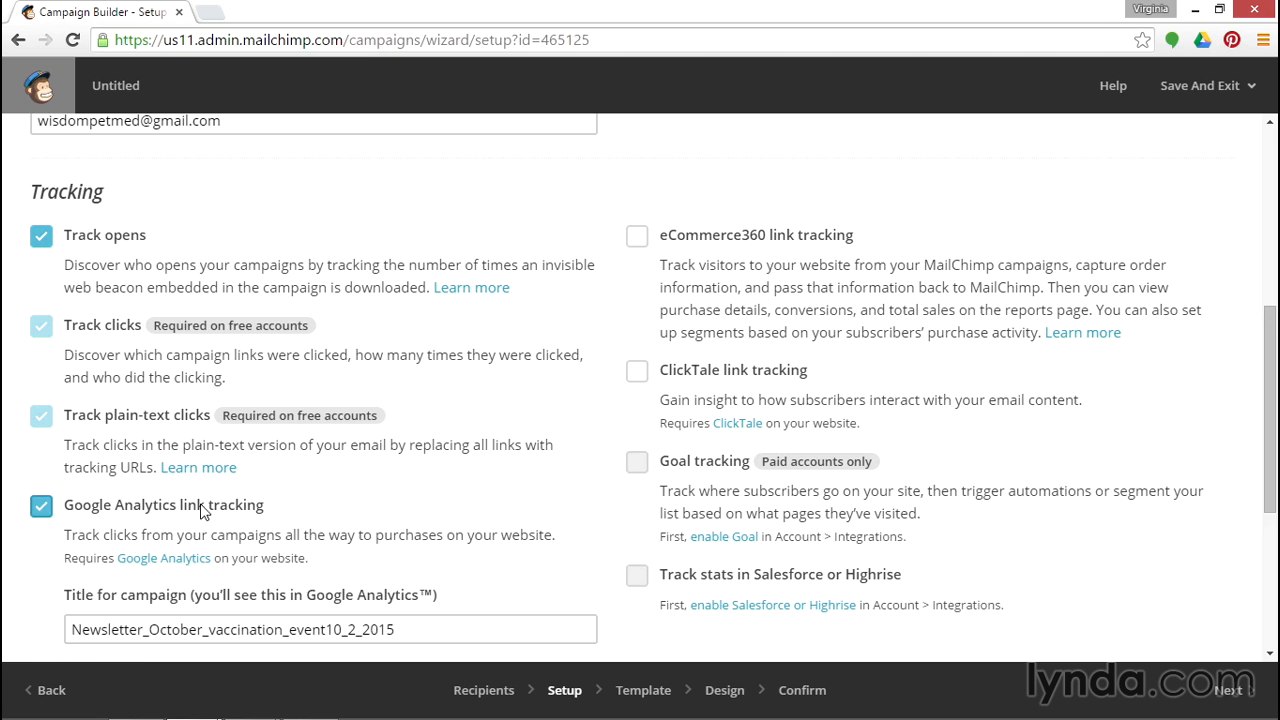
Shorten the Google Analytics campaign title to Newsletter_10_2_2015.
scroll(334, 571, "down", 1)
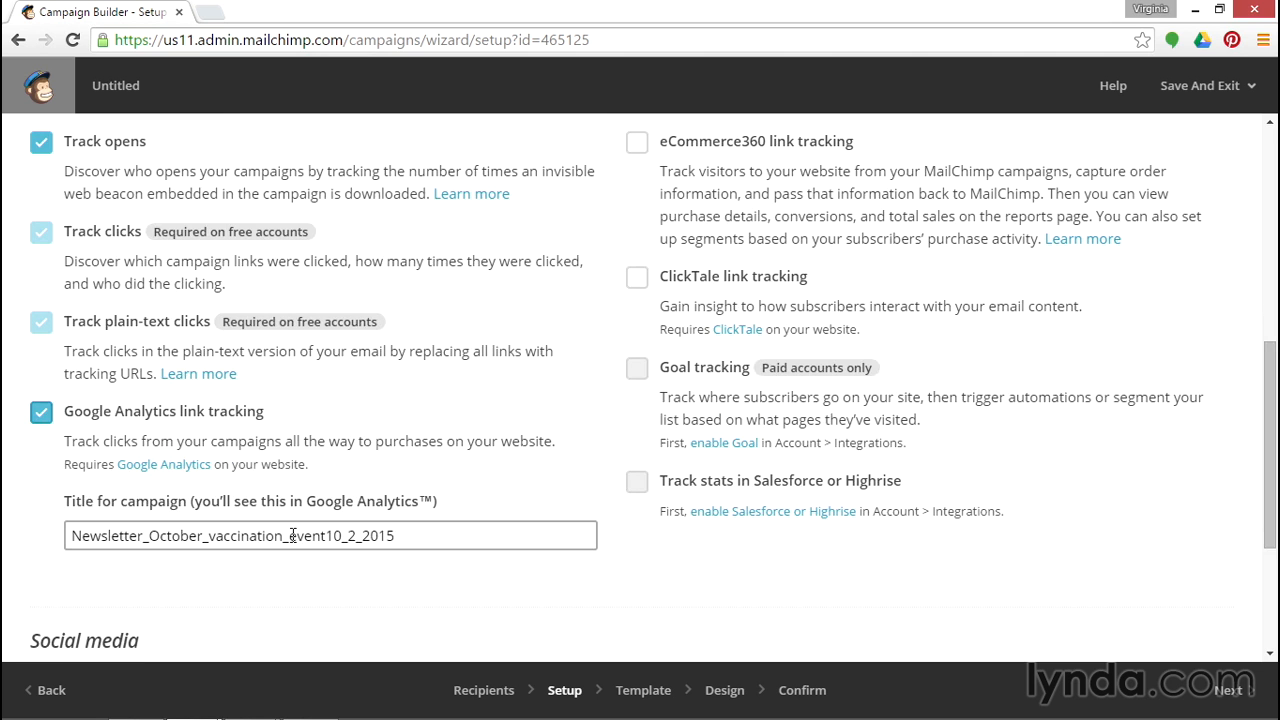
left_click_drag(326, 536, 150, 522)
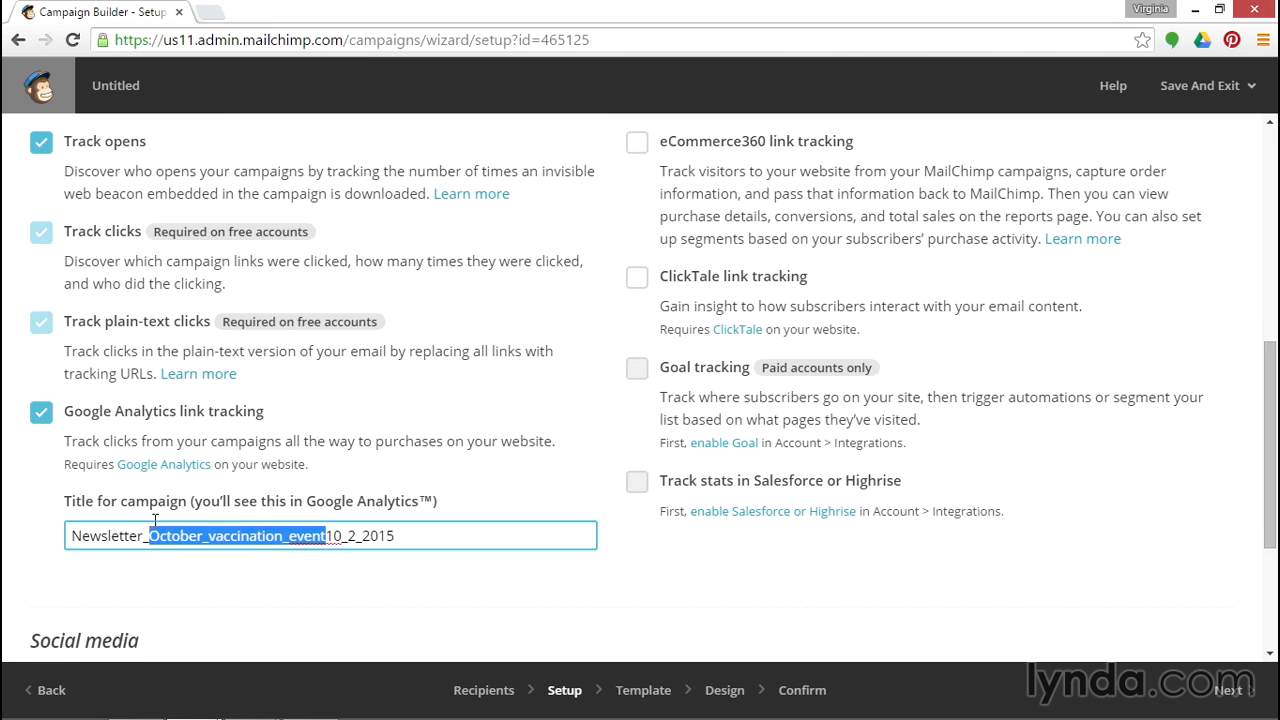
key("BackSpace")
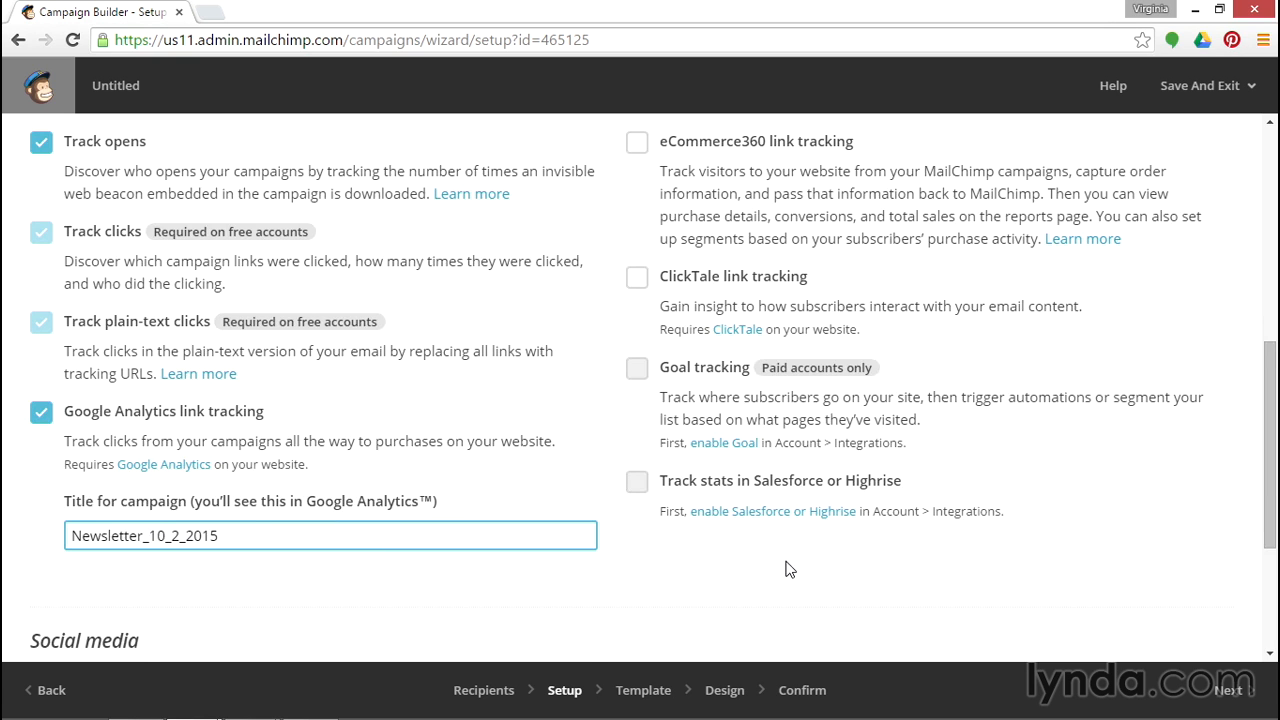
Enable auto-tweet and write the tweet "Are your pet's vaccinations up to date? Visit our #petvaccine event at #wisdompets 10.2" before the URL placeholder.
scroll(803, 563, "down", 3)
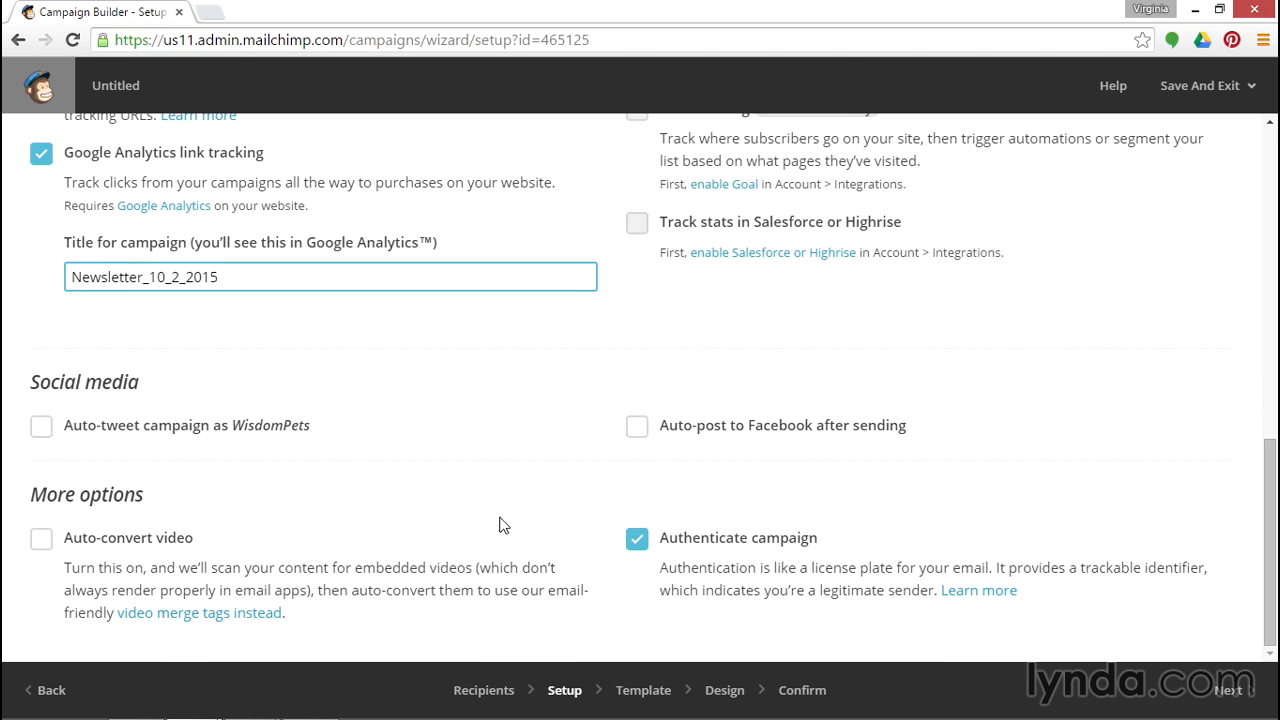
left_click(41, 426)
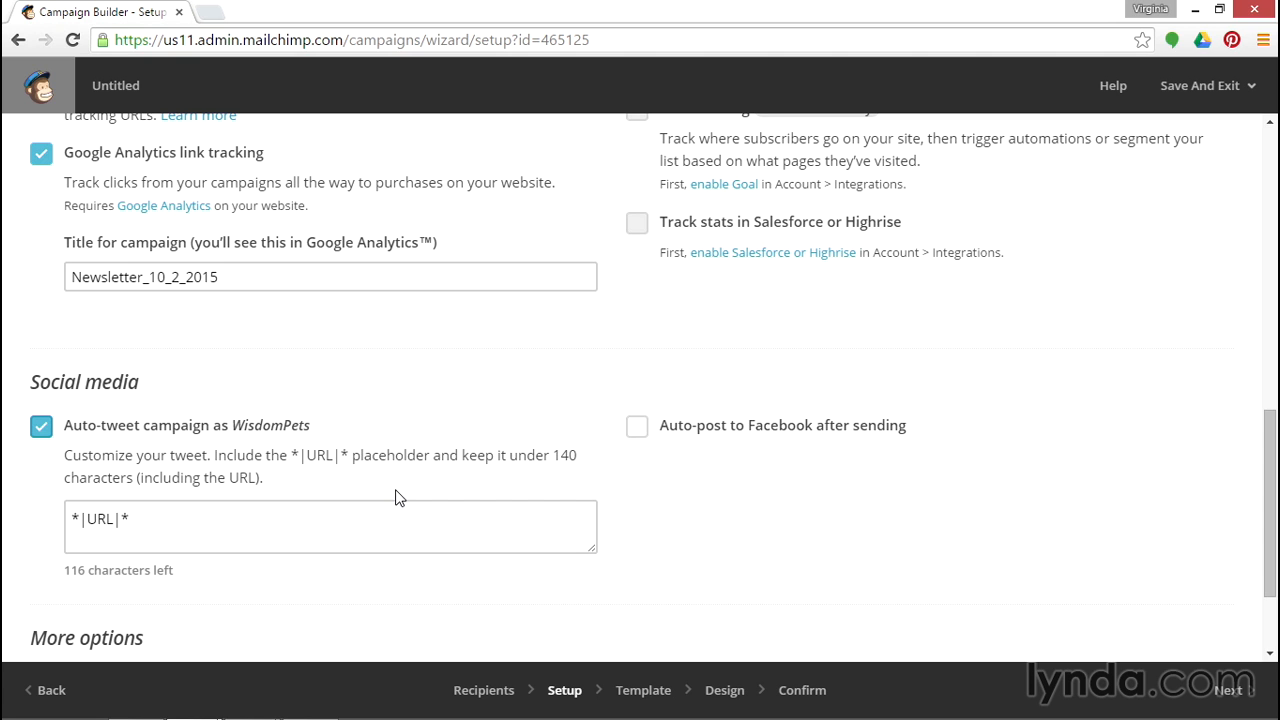
left_click(321, 516)
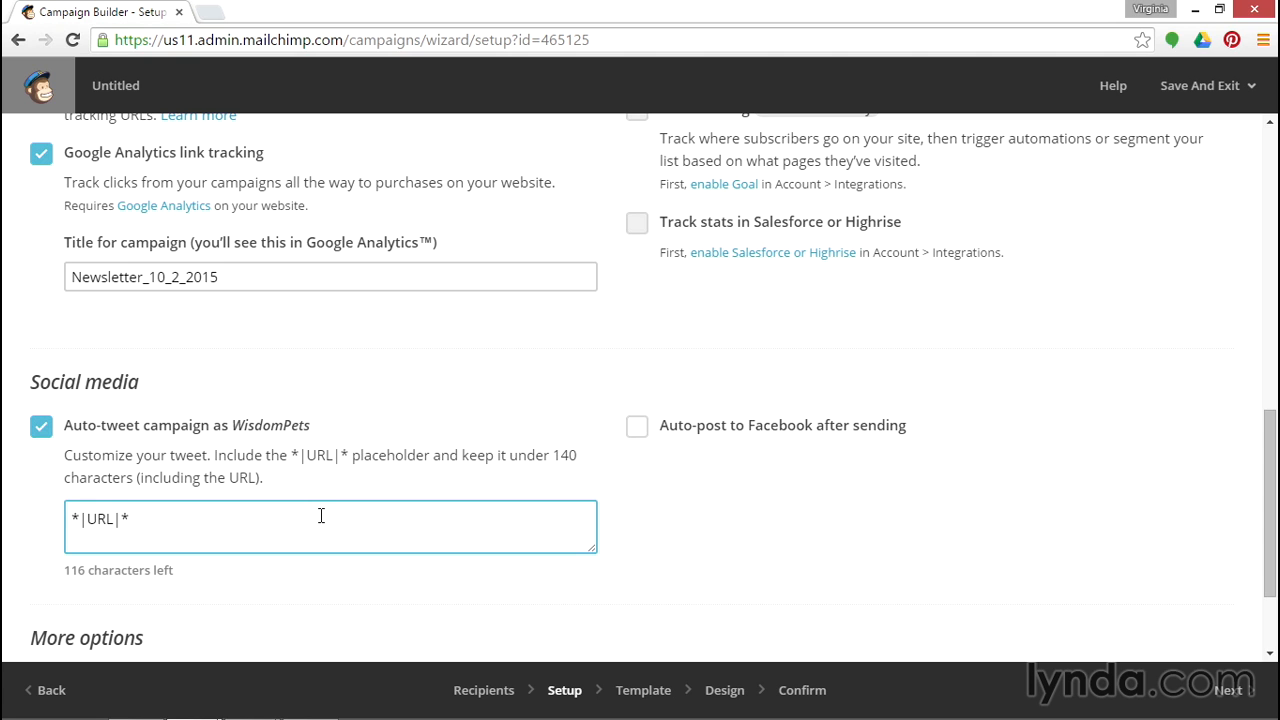
type("Are your pet")
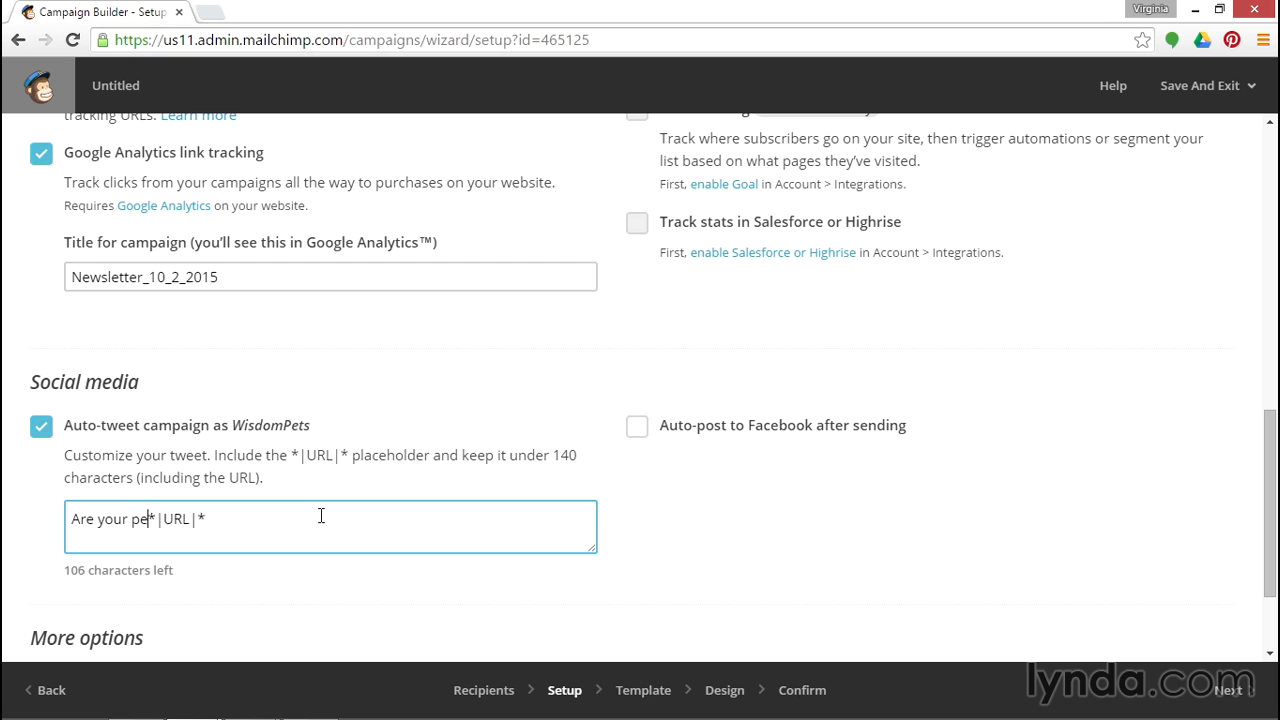
type("'s vaccina")
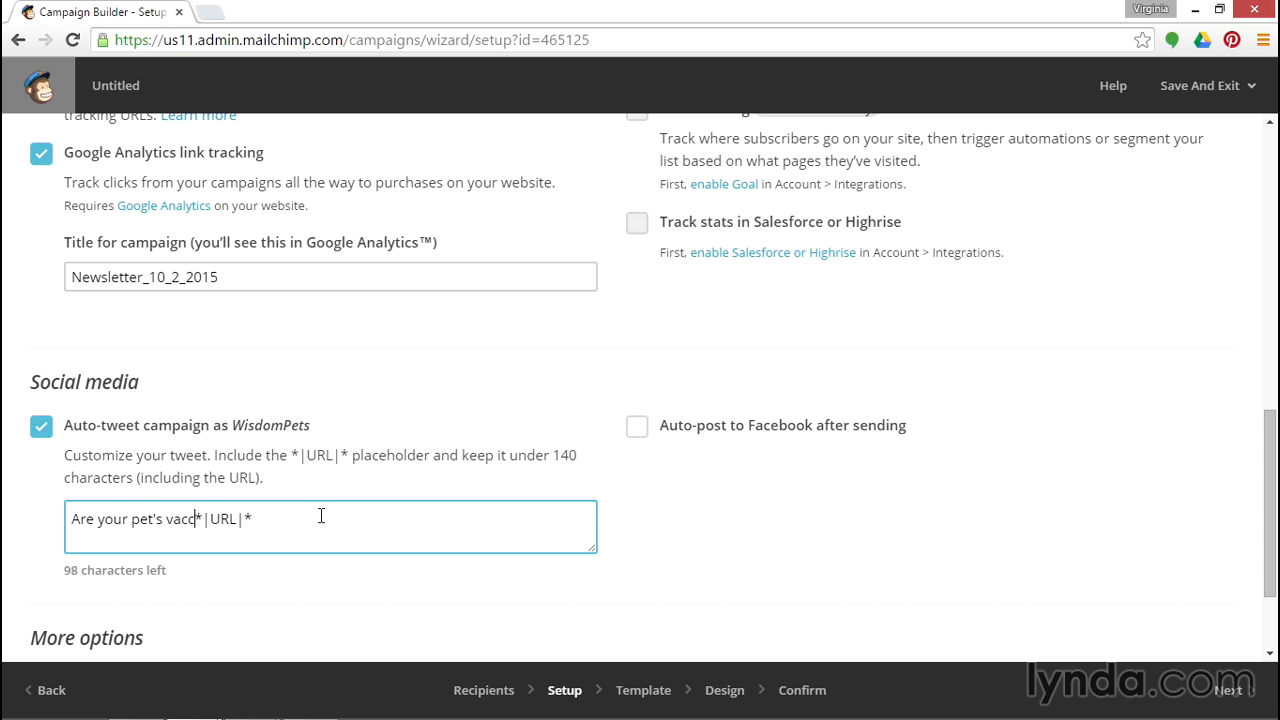
type("tions up to dat")
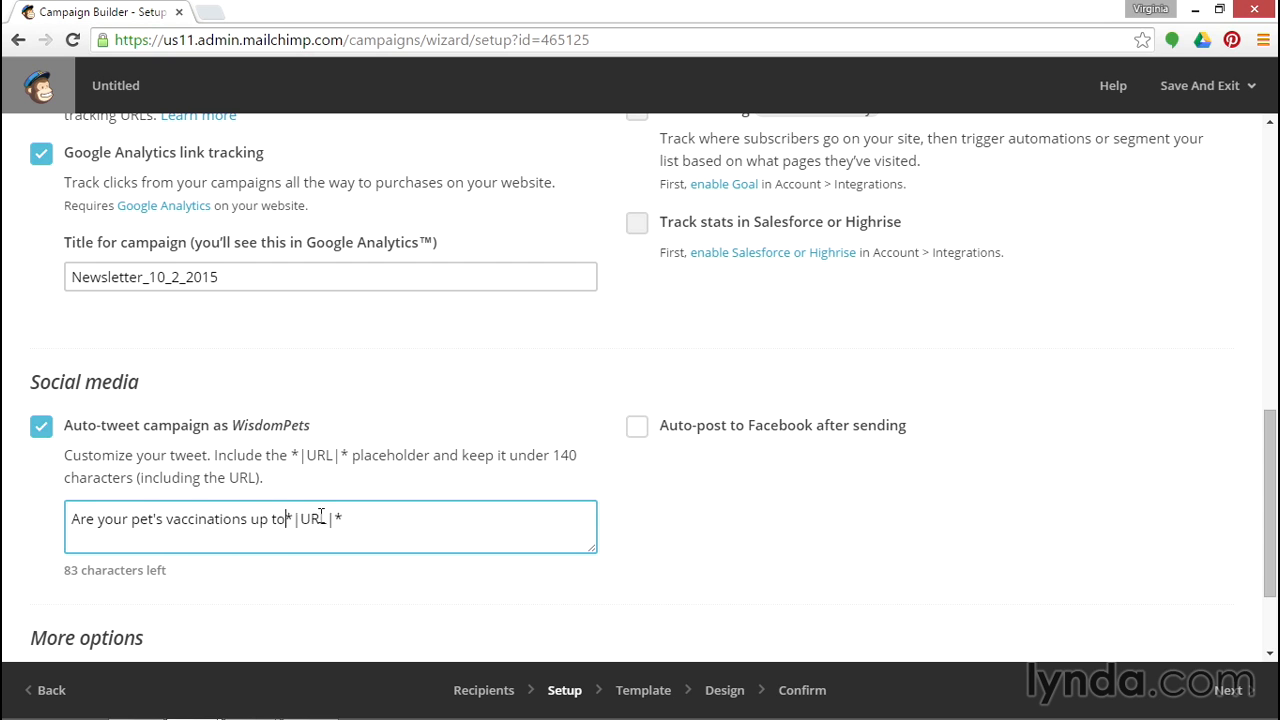
type("e? V")
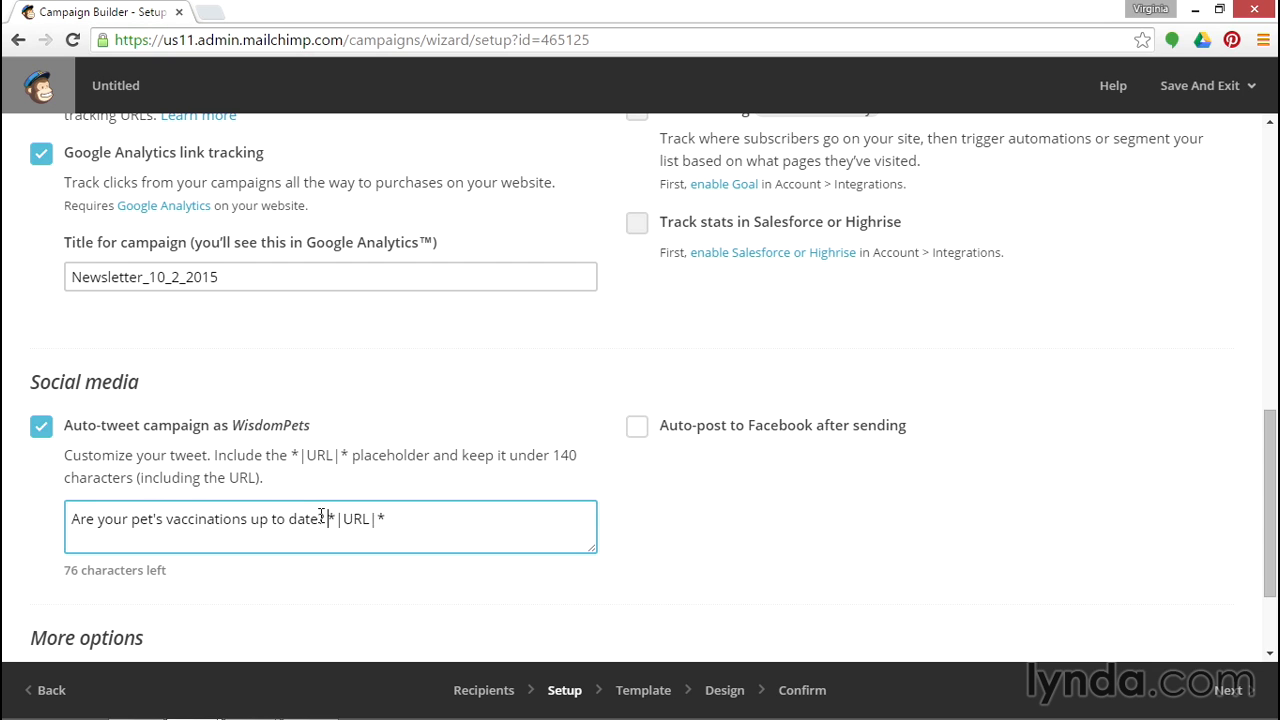
type("isit our #petvaccine event at #wisdomp")
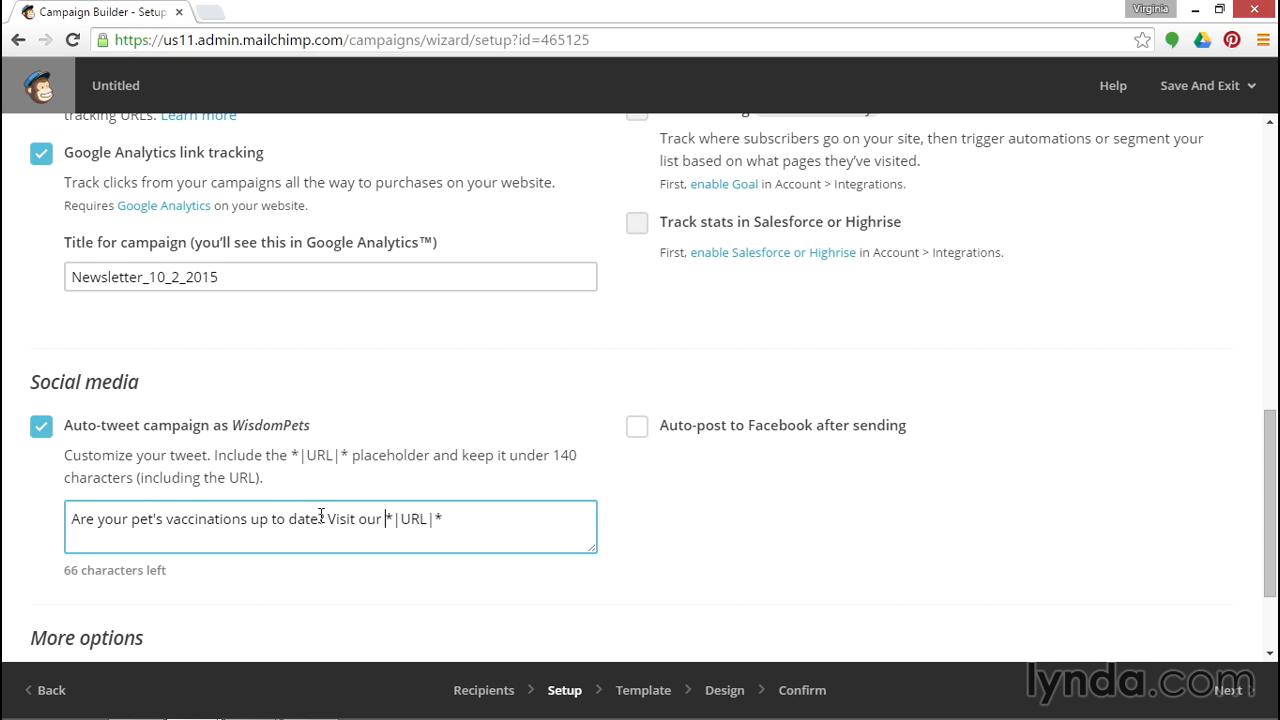
type("ets 10.2")
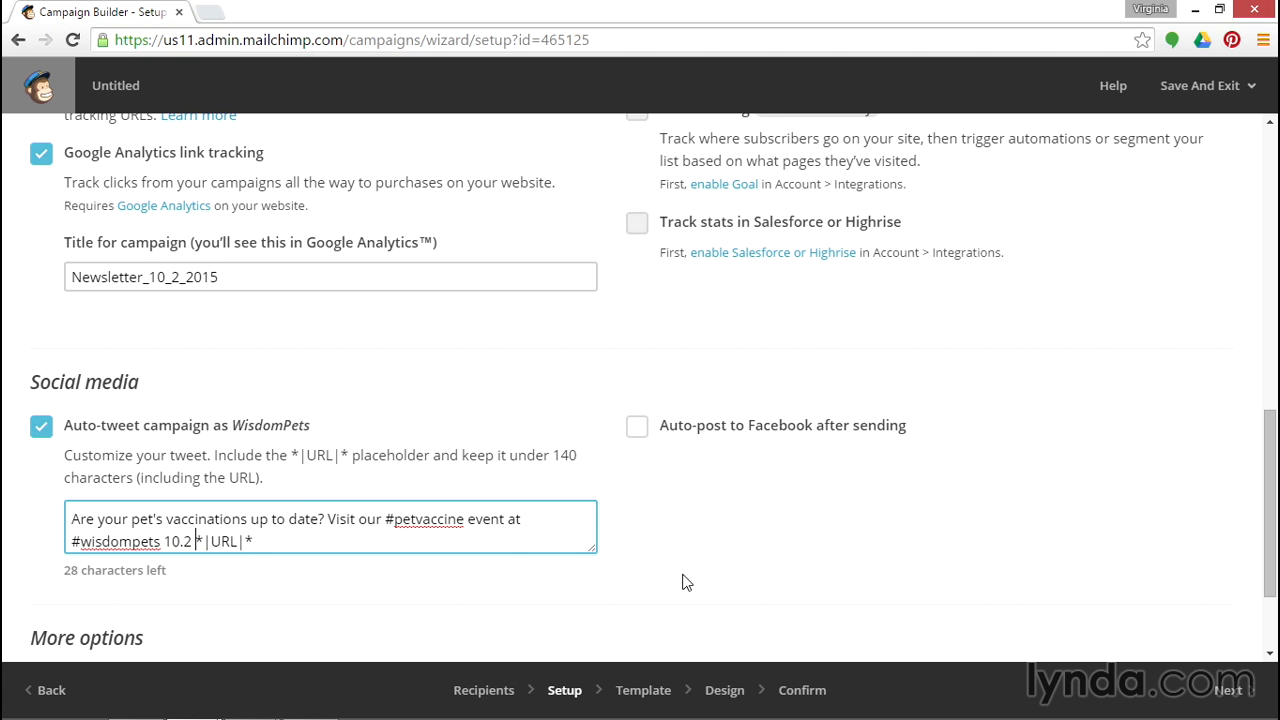
Enable auto-post to Facebook and paste the email subject text as the Facebook post text.
left_click(637, 425)
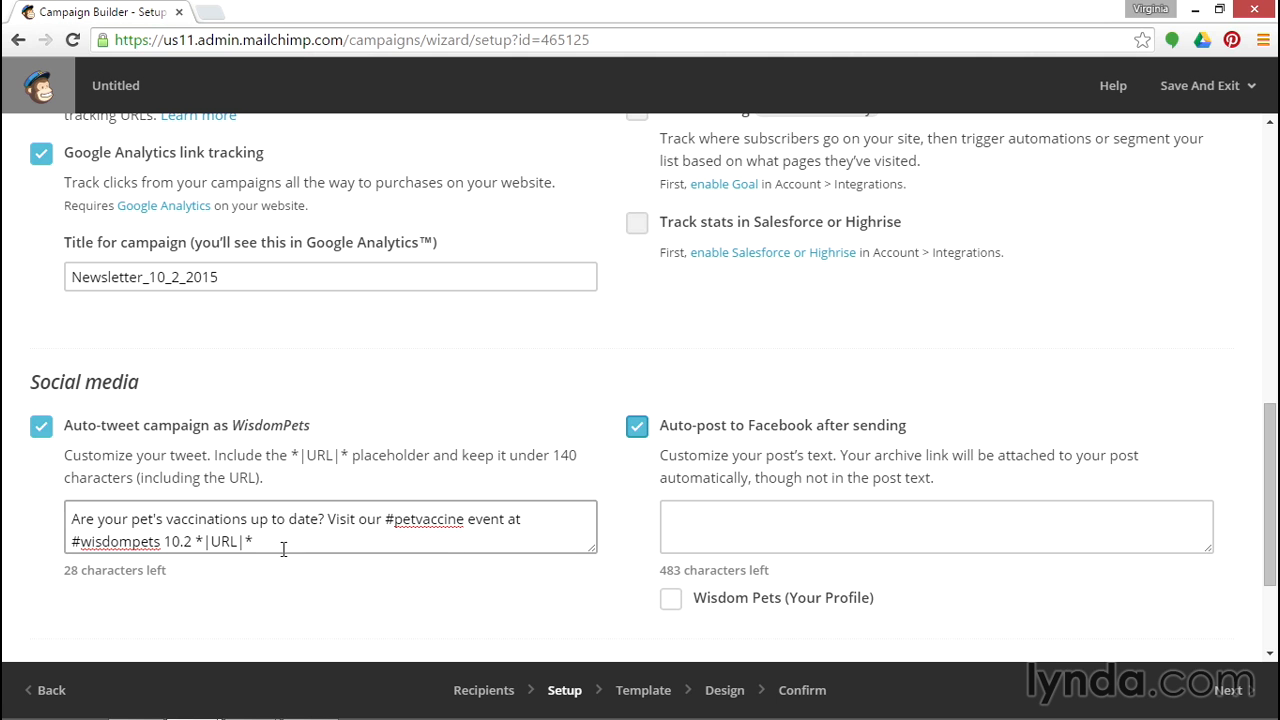
left_click_drag(255, 541, 45, 501)
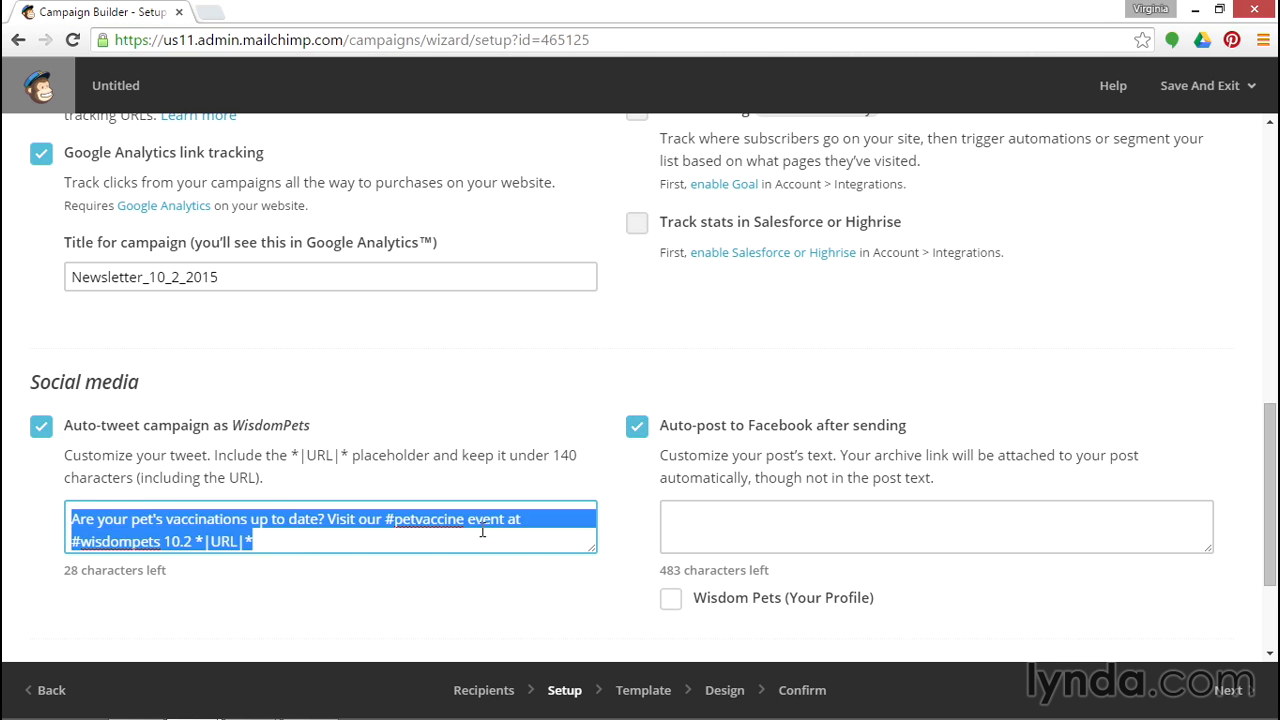
scroll(486, 534, "up", 8)
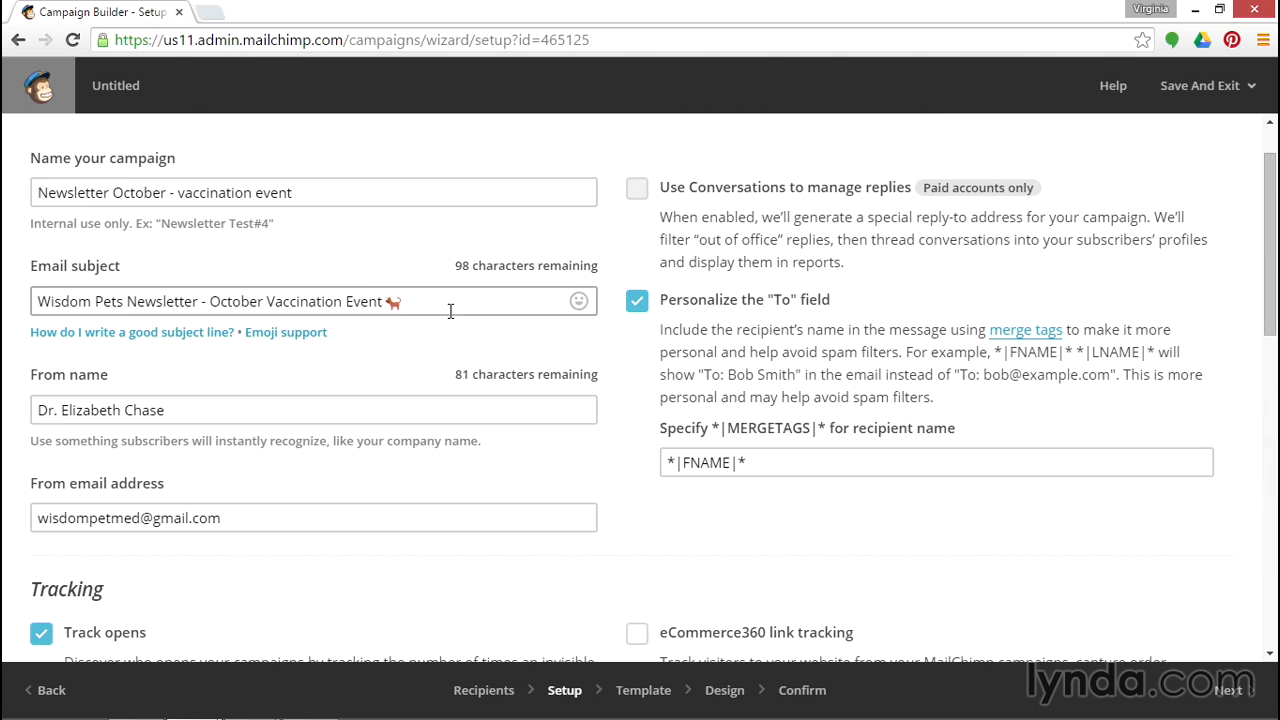
left_click_drag(381, 301, 10, 320)
key("ctrl+c")
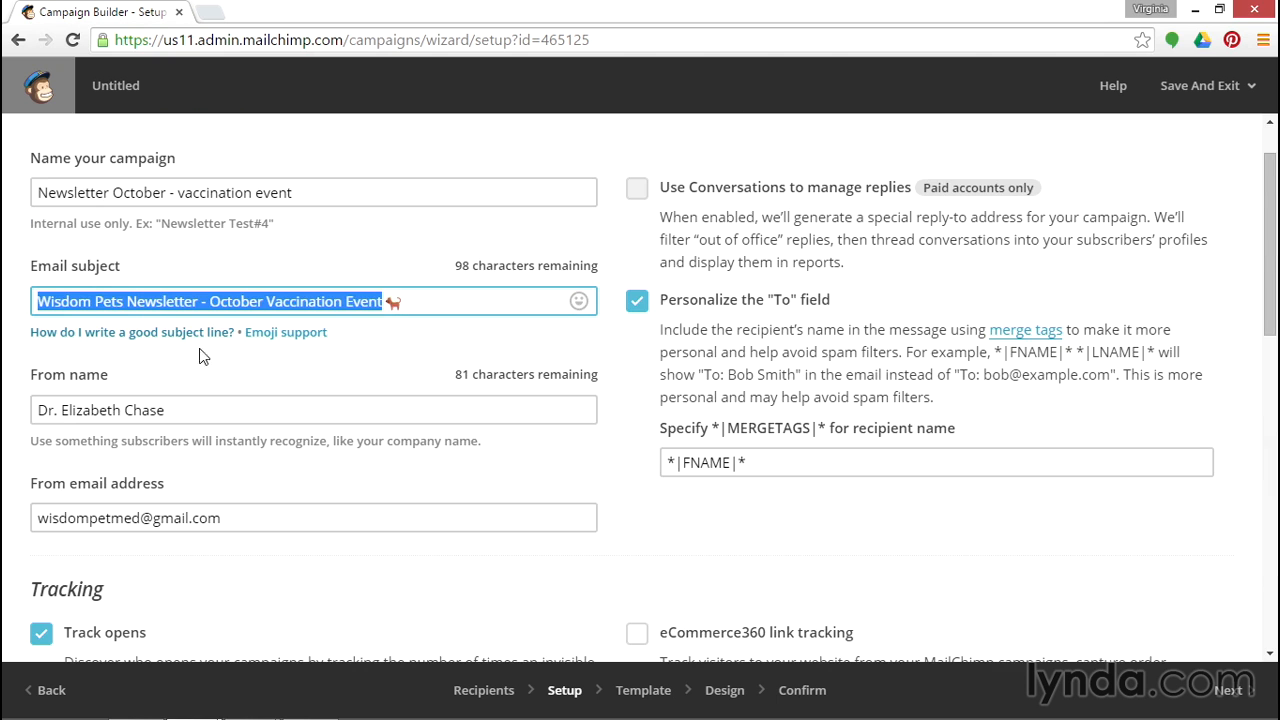
scroll(1208, 562, "down", 5)
scroll(1205, 560, "down", 2)
left_click(834, 523)
key("ctrl+v")
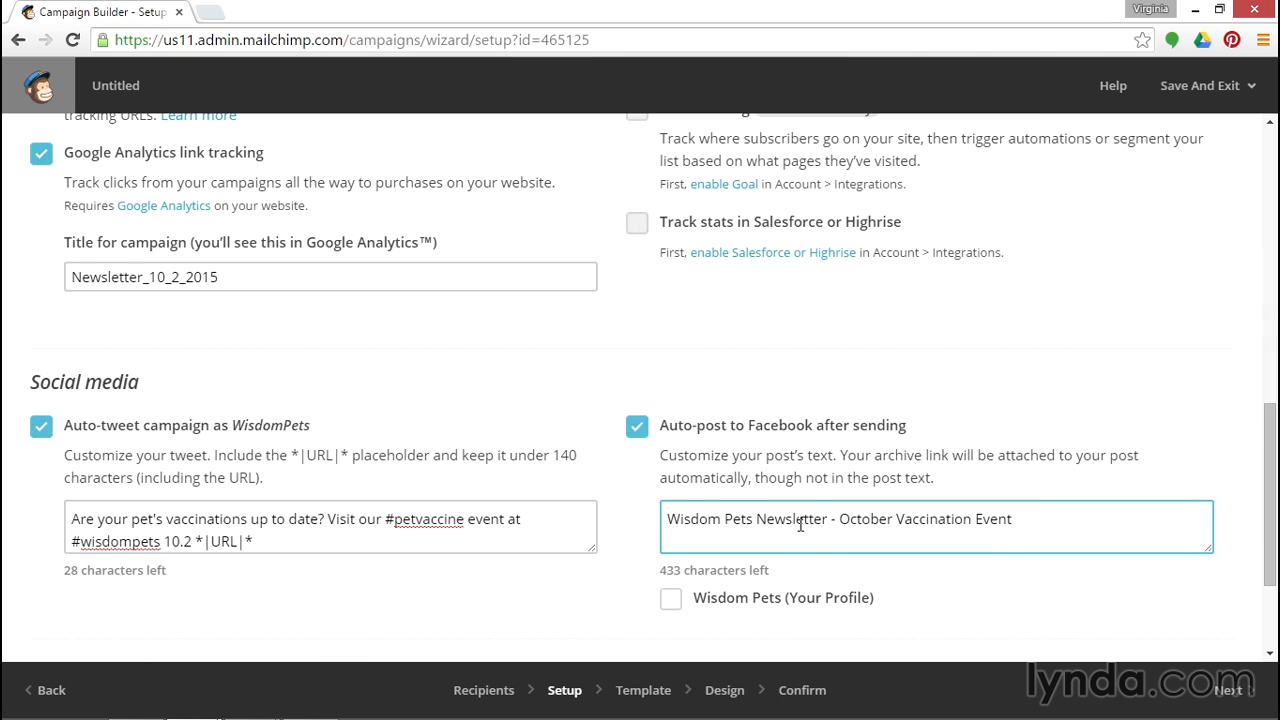
Select the Wisdom Pets profile for the Facebook post and continue to the next wizard step.
scroll(869, 523, "down", 2)
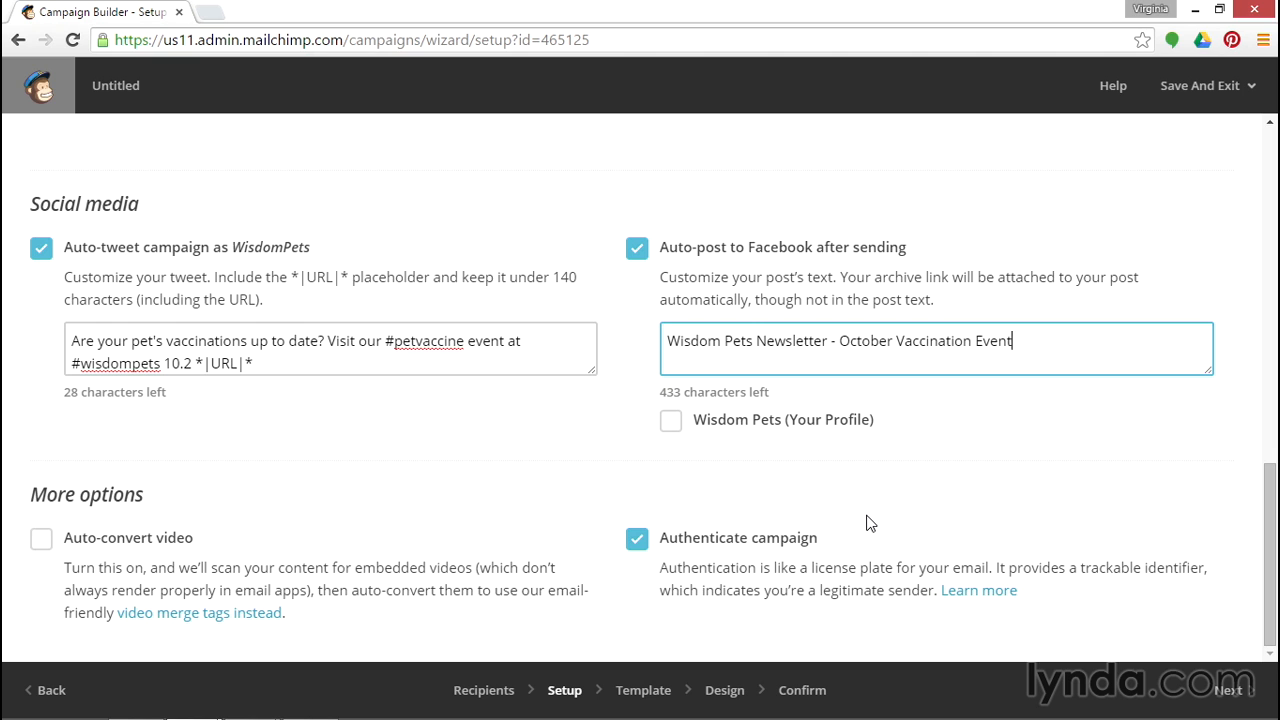
left_click(680, 424)
left_click(672, 425)
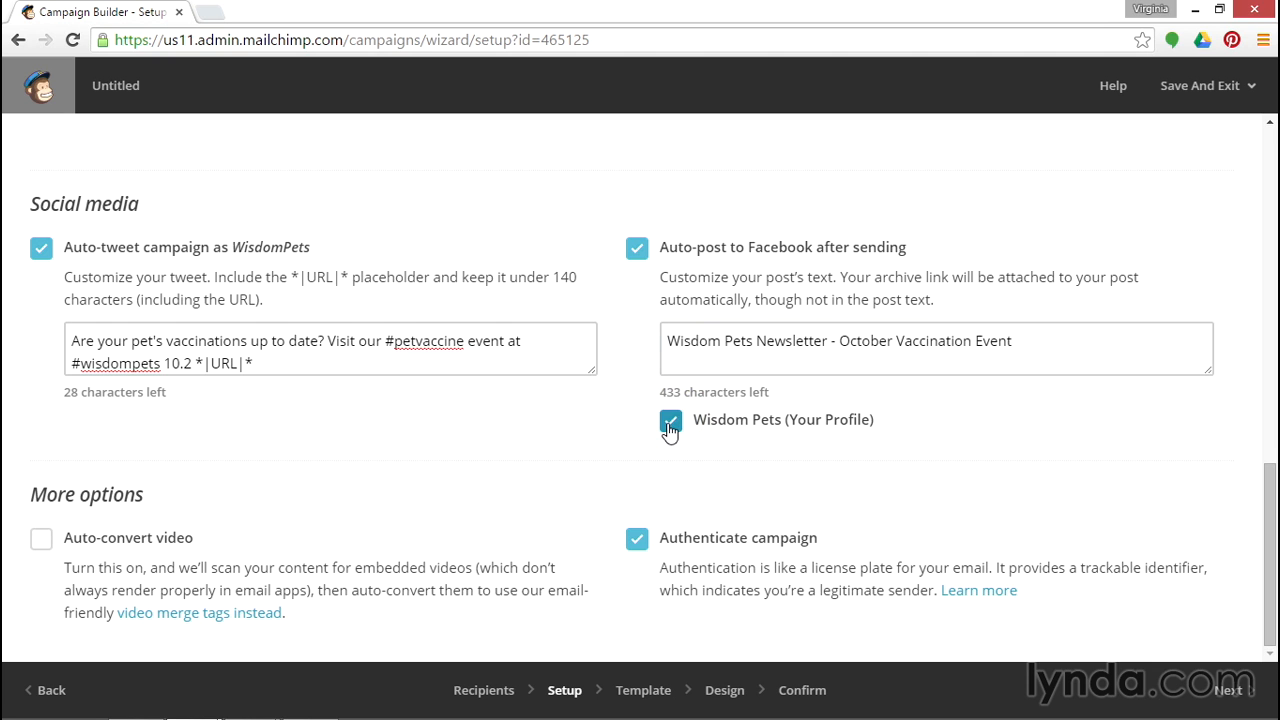
left_click(1220, 689)
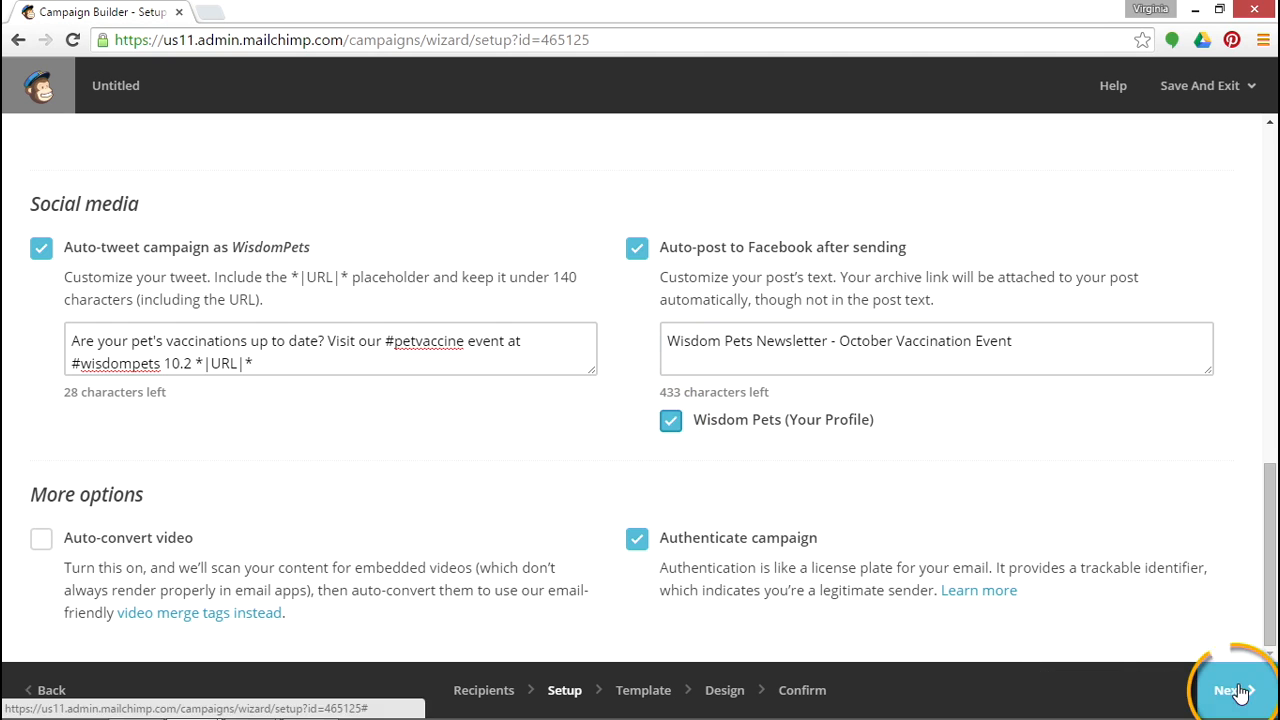